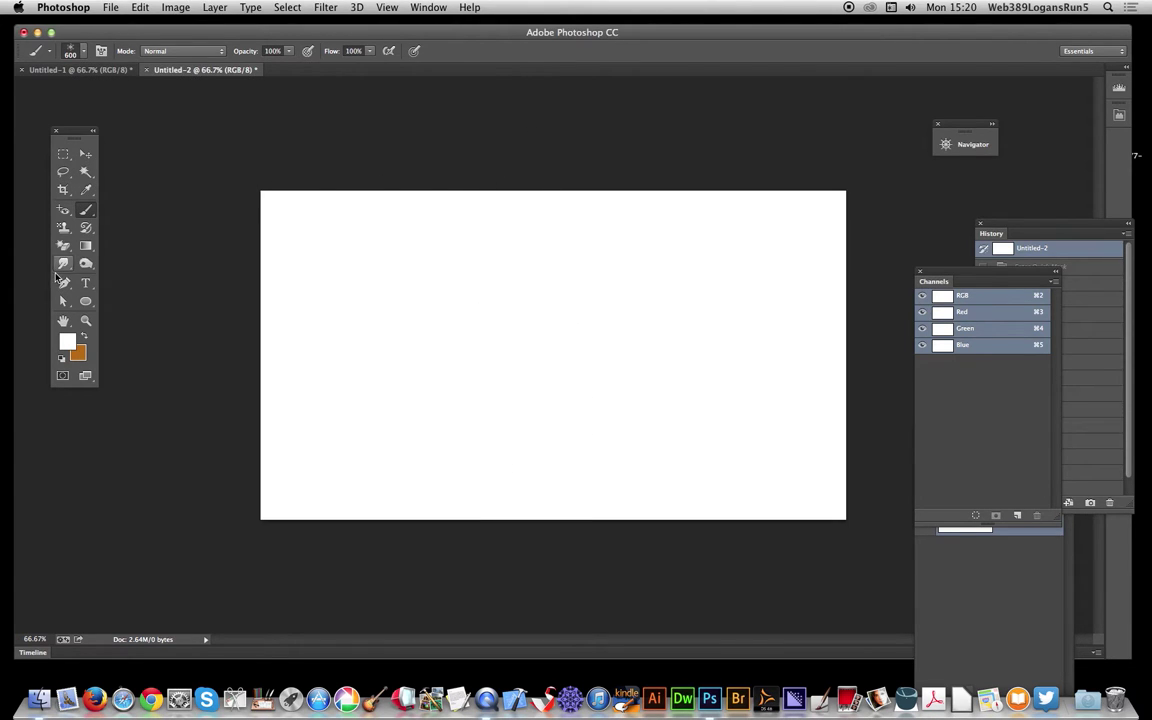
Set the foreground colour to pure black (#000000)
click(67, 341)
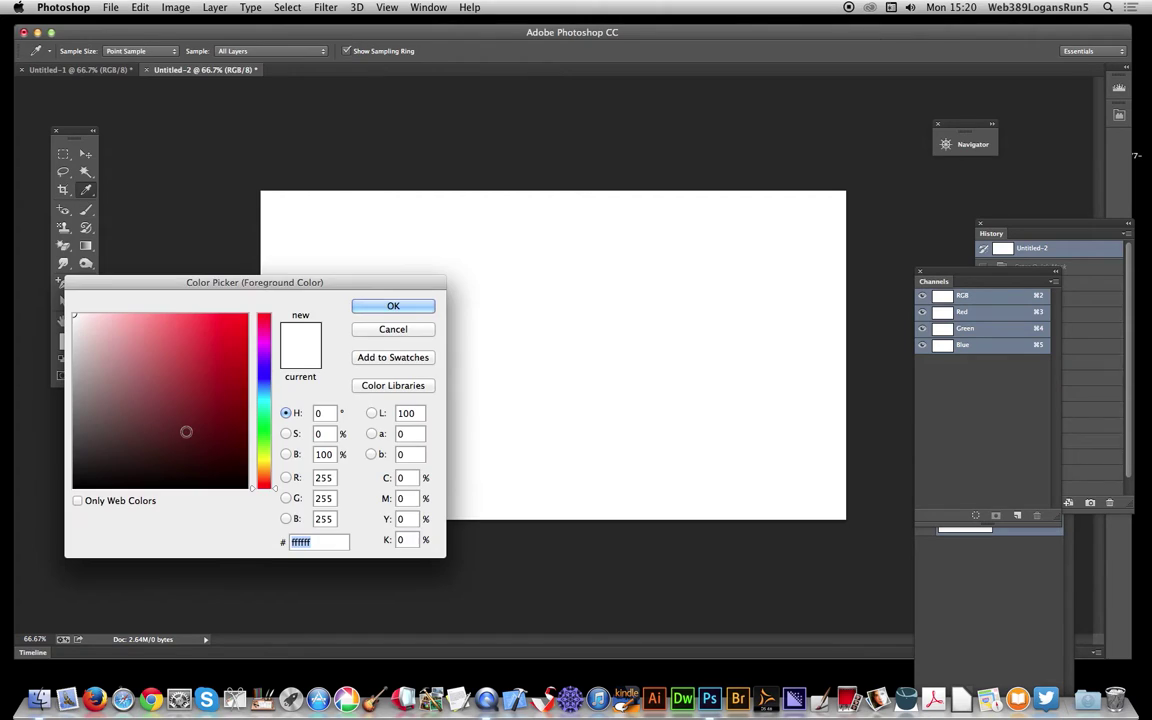
drag(100, 462, 71, 490)
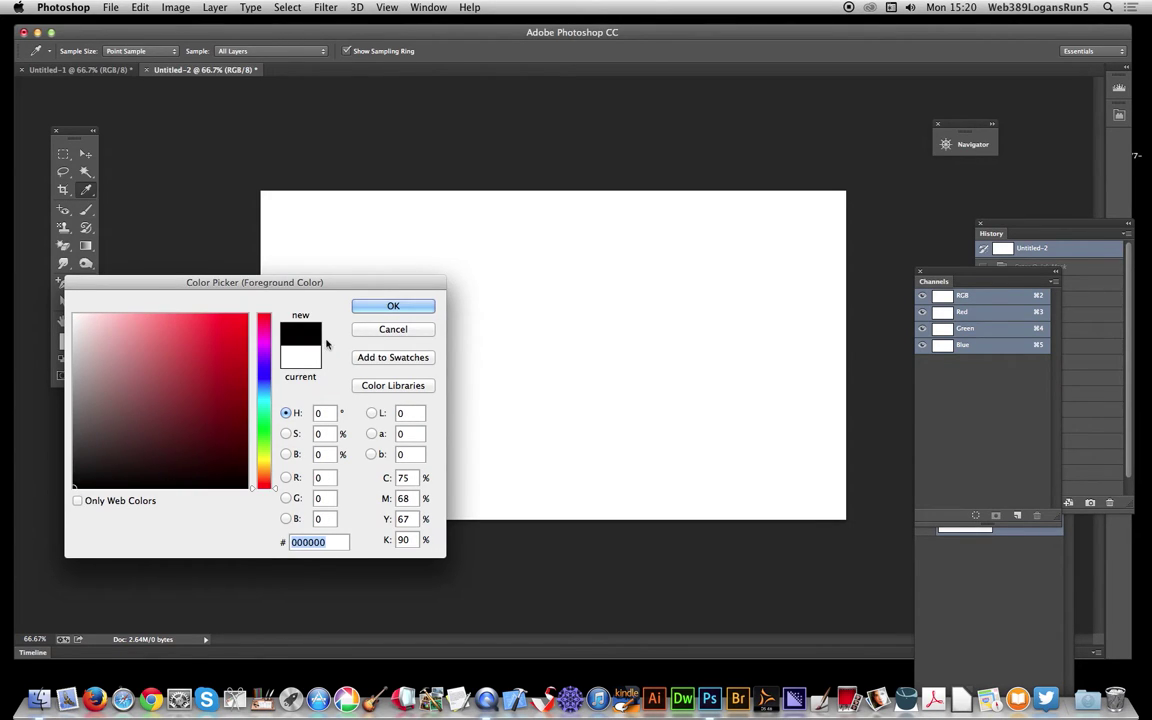
click(400, 306)
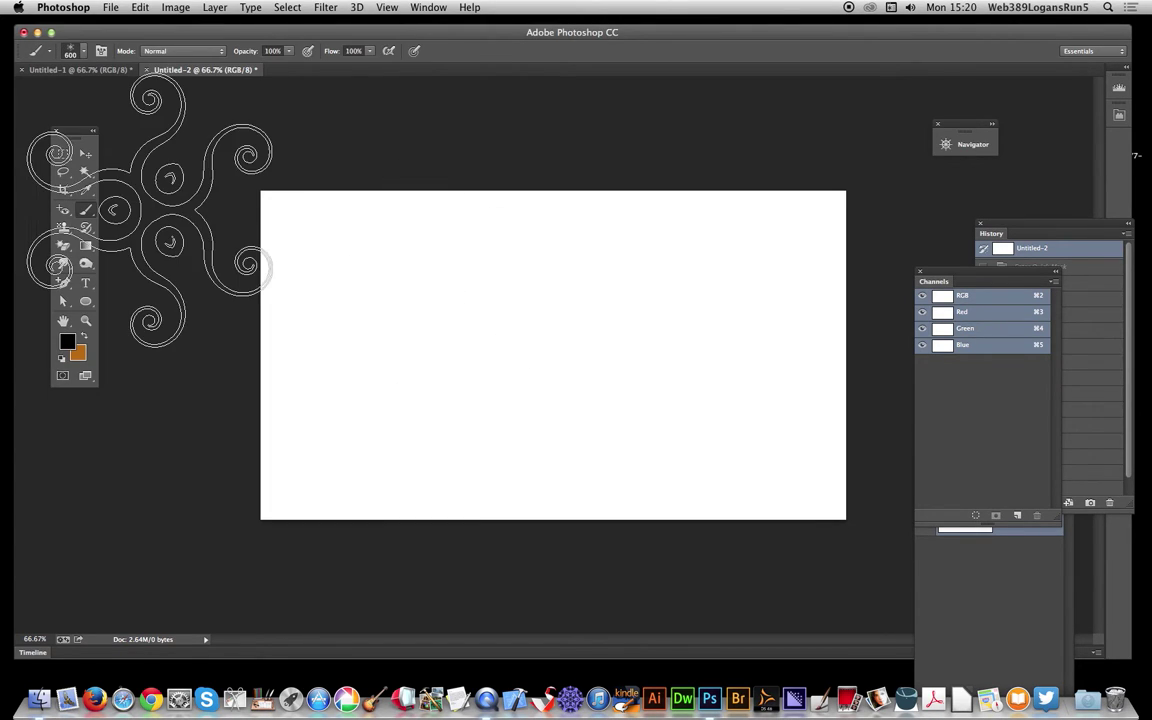
In Quick Mask mode, stamp the swirl brush five times at the canvas centre
click(63, 376)
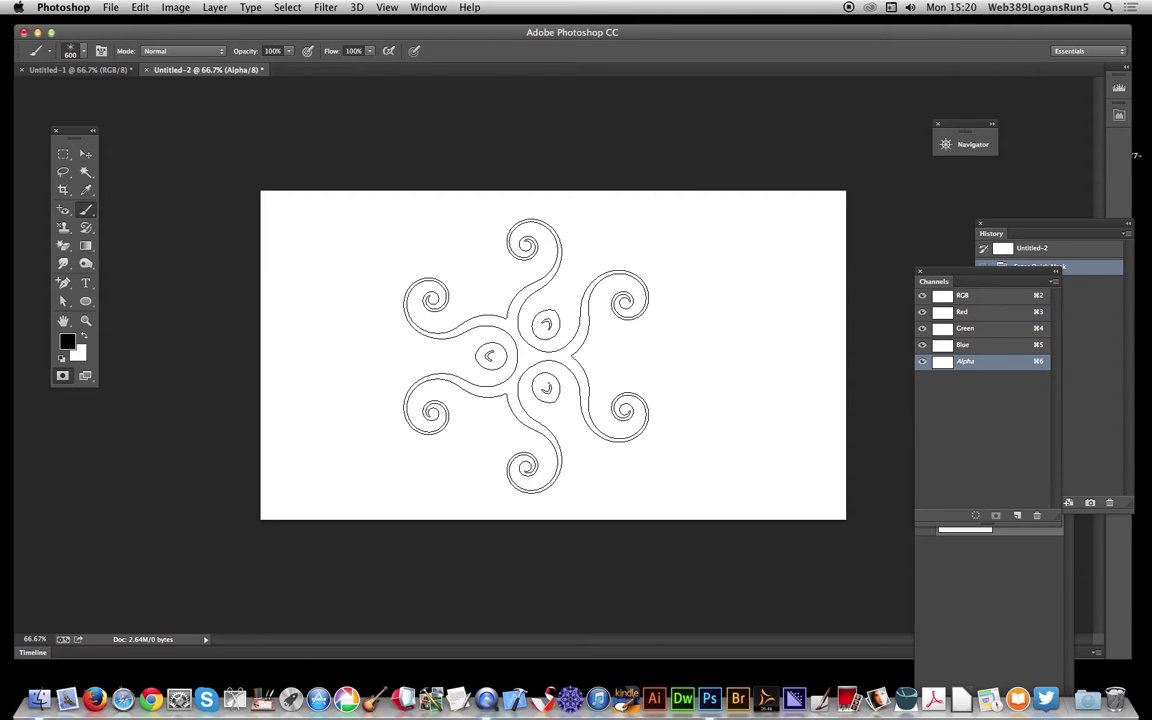
click(526, 356)
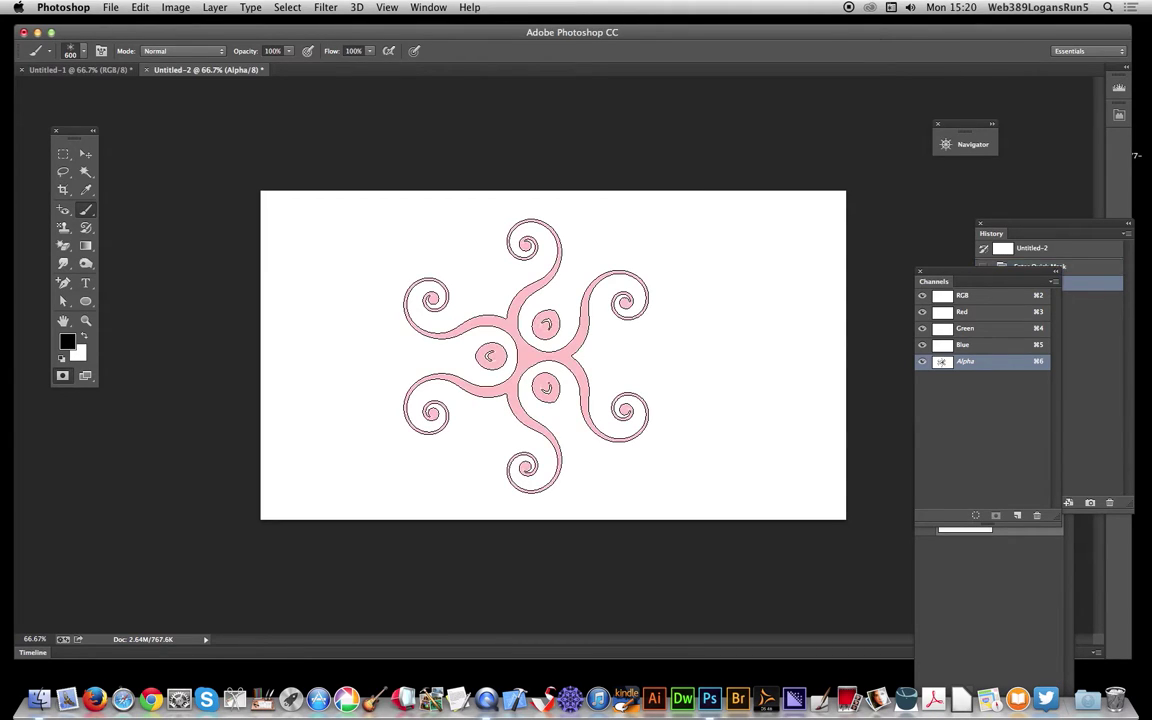
click(526, 356)
click(526, 356)
click(526, 356)
click(526, 356)
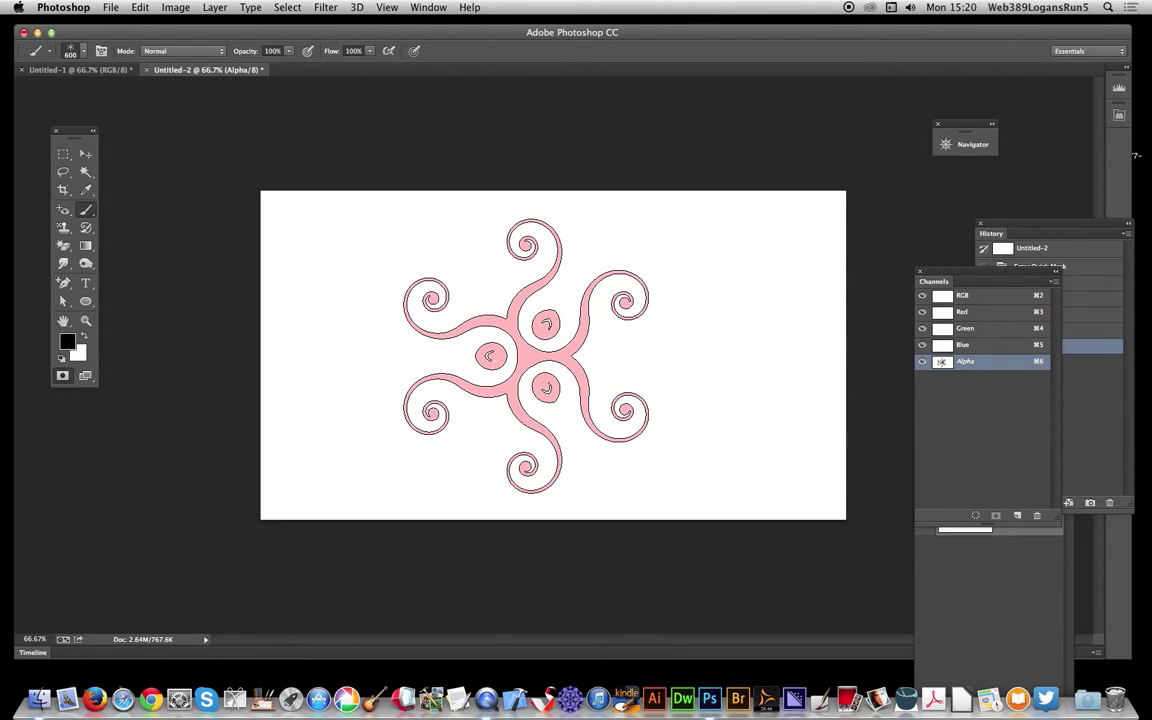
click(526, 356)
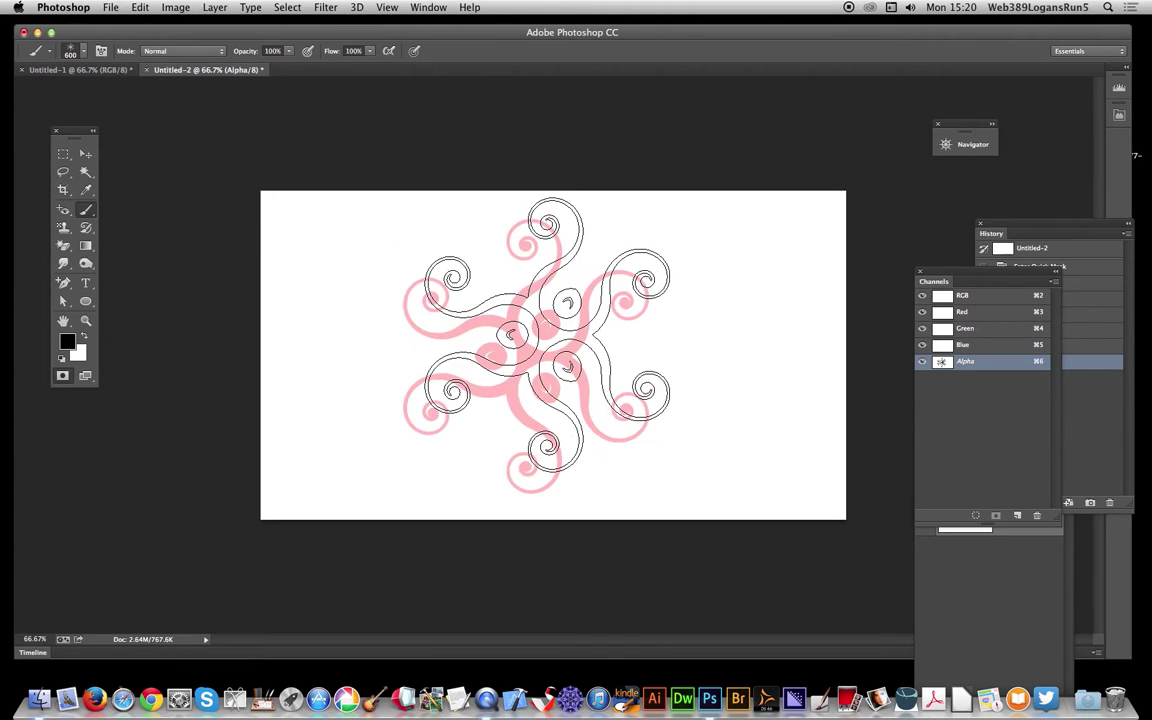
Feather the swirl mask with a 2.1-pixel Gaussian Blur
click(326, 7)
mouse_move(470, 183)
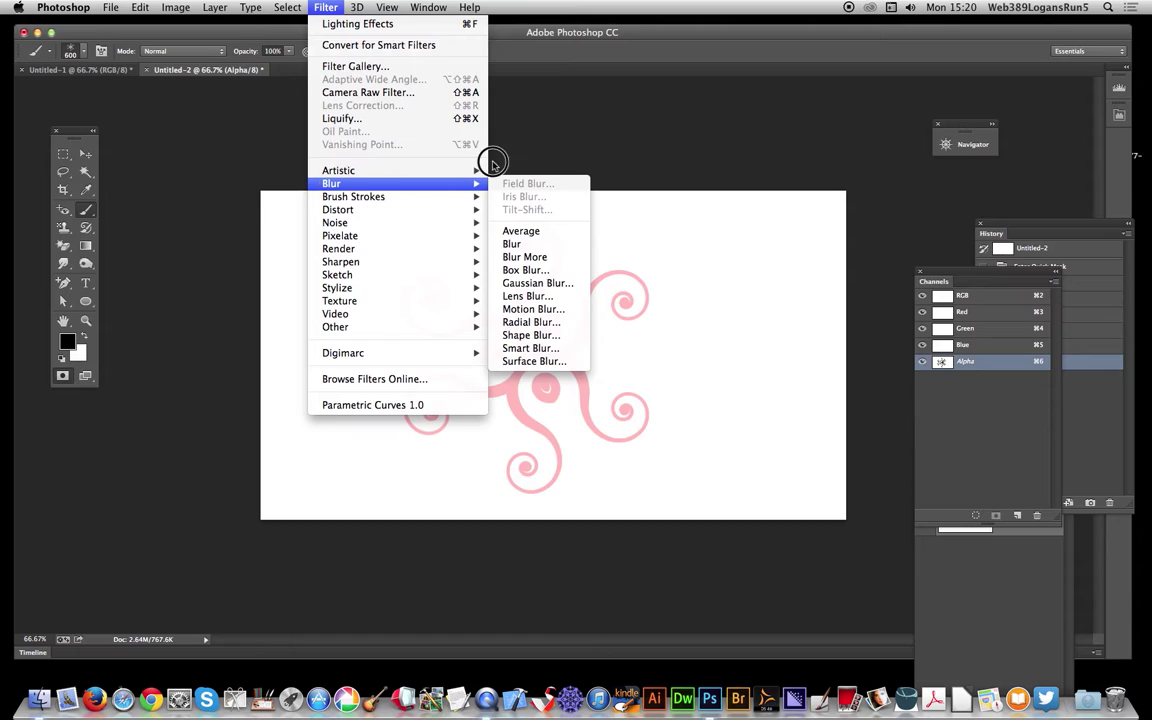
click(528, 284)
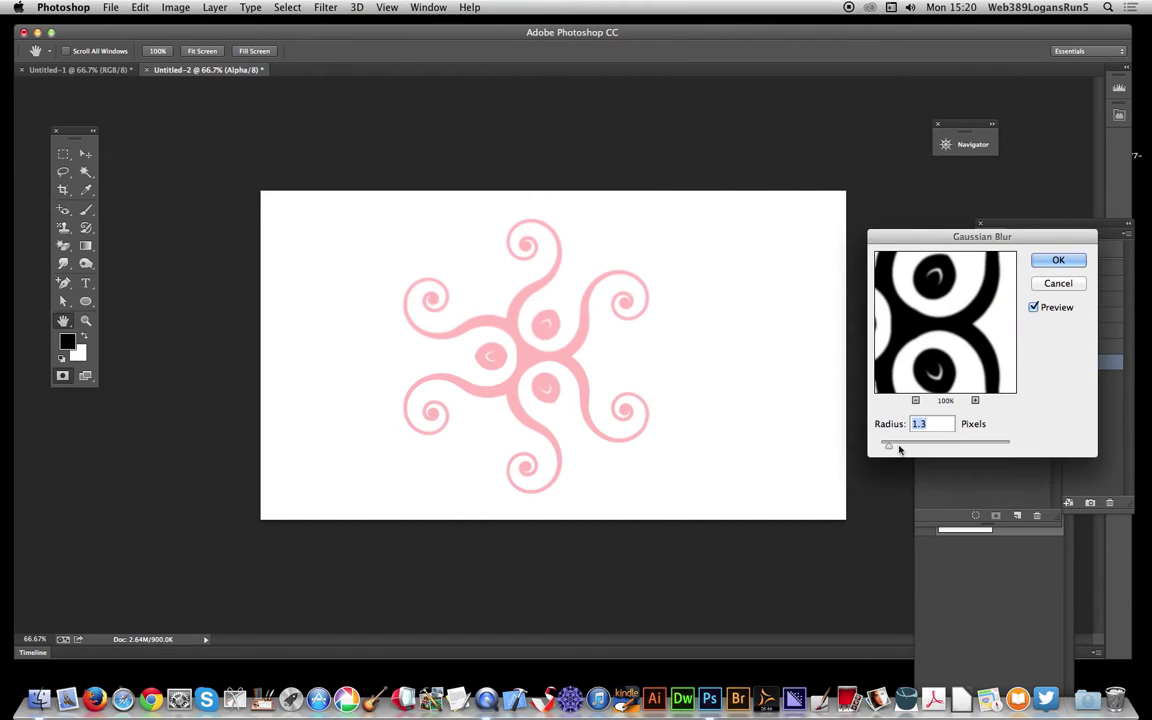
click(1057, 260)
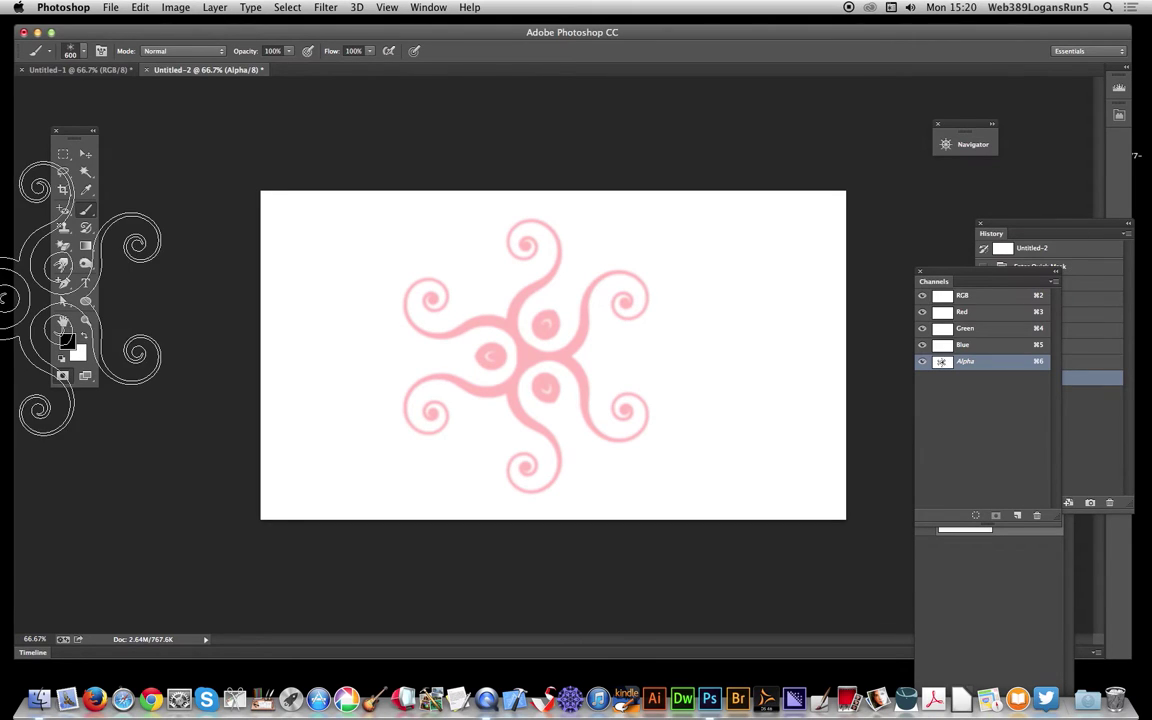
Exit Quick Mask and invert the selection so only the swirl shape is selected
click(62, 376)
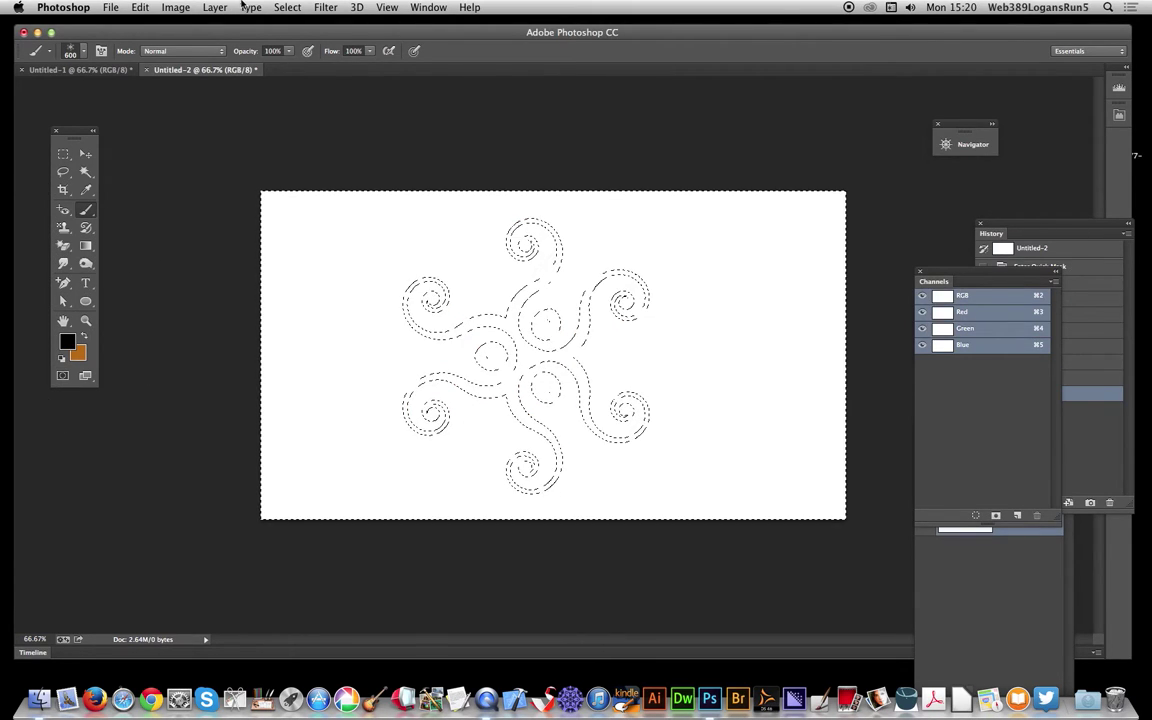
click(288, 7)
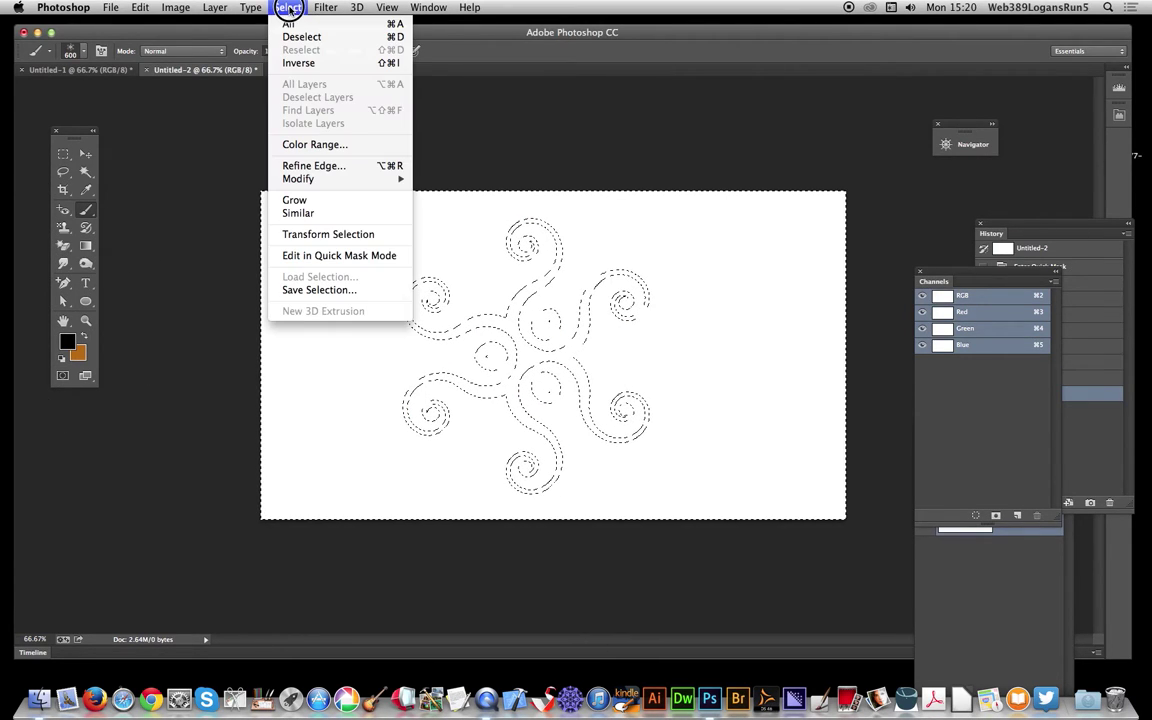
click(298, 63)
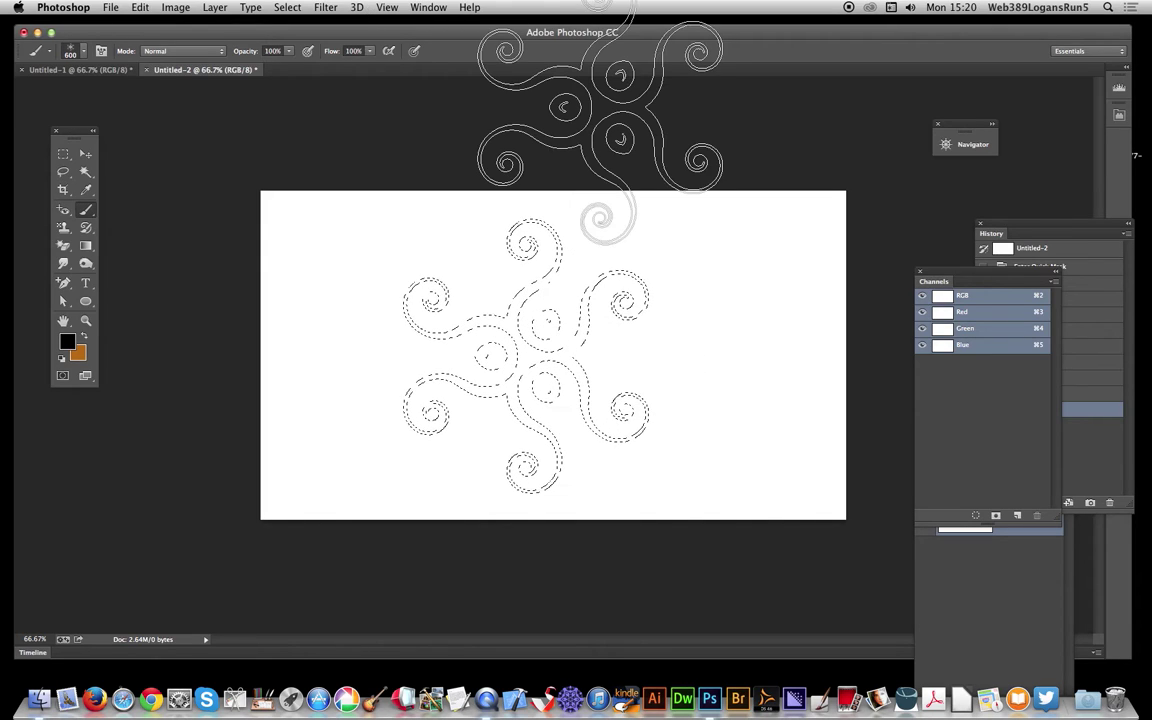
click(292, 8)
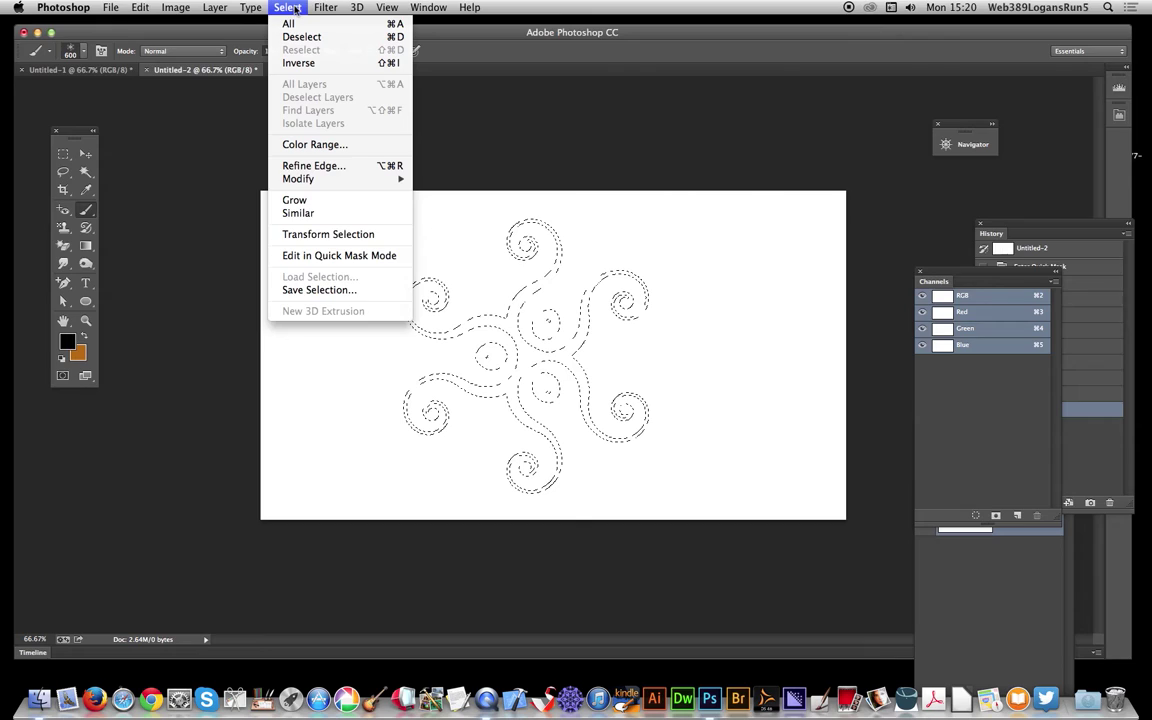
Save the swirl selection as new channel Alpha 1, then deselect
click(340, 291)
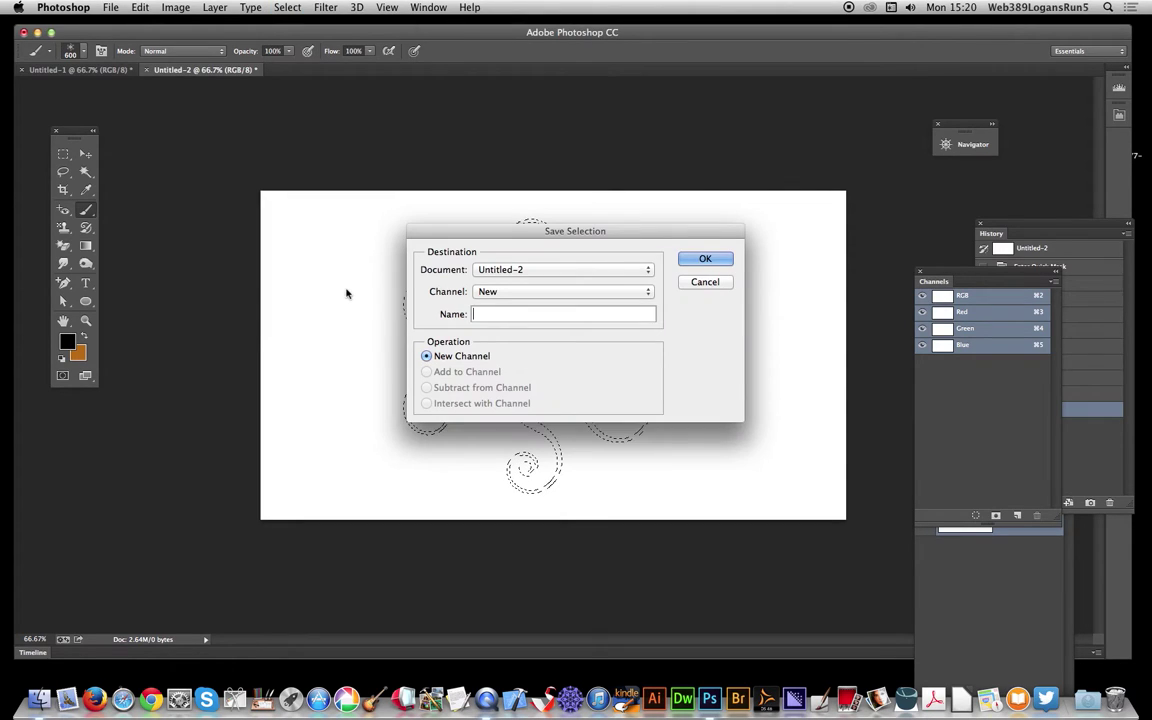
click(722, 261)
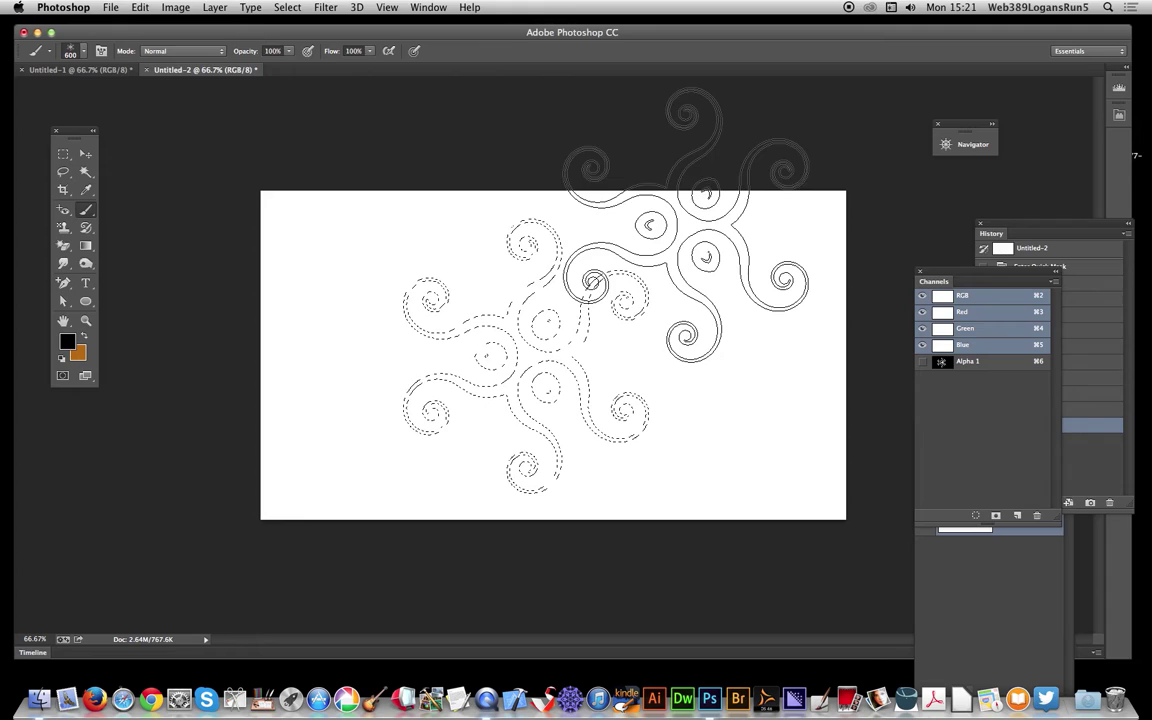
click(287, 7)
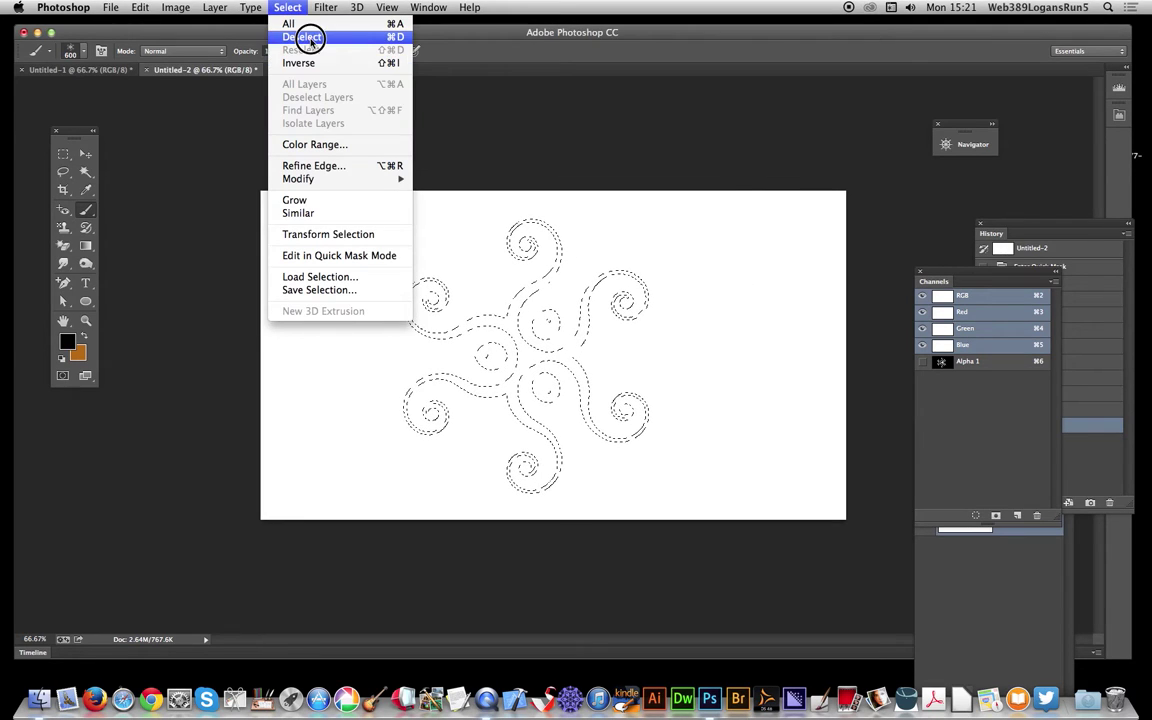
click(311, 40)
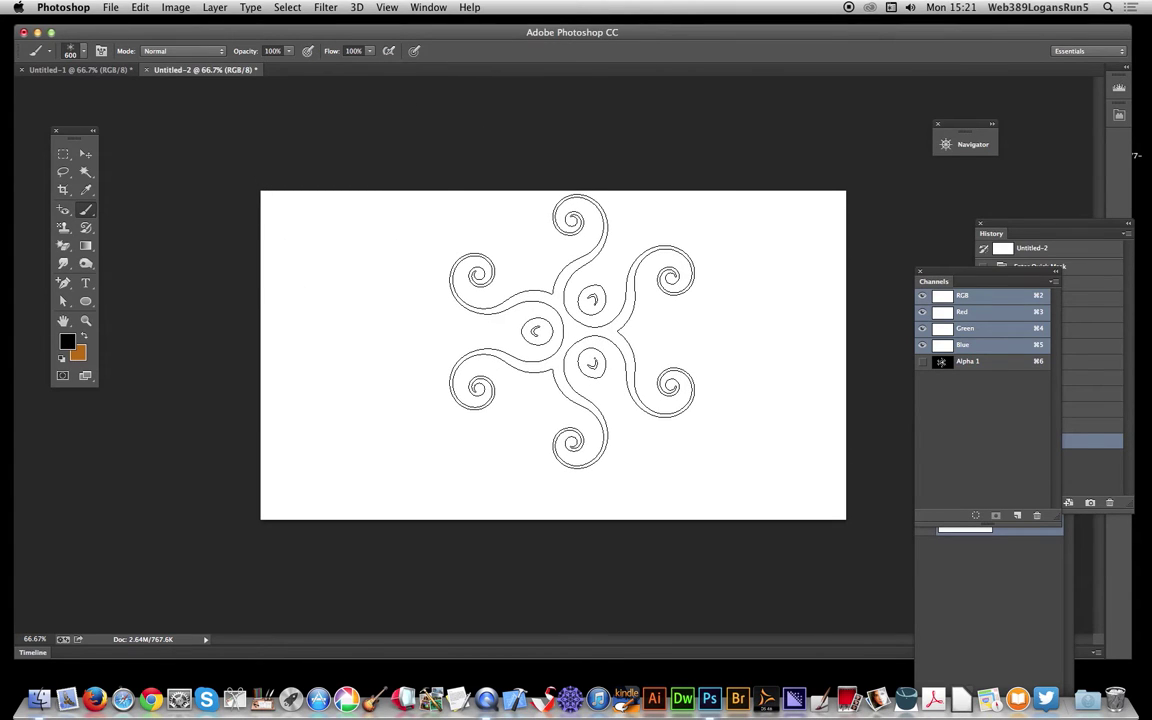
click(324, 8)
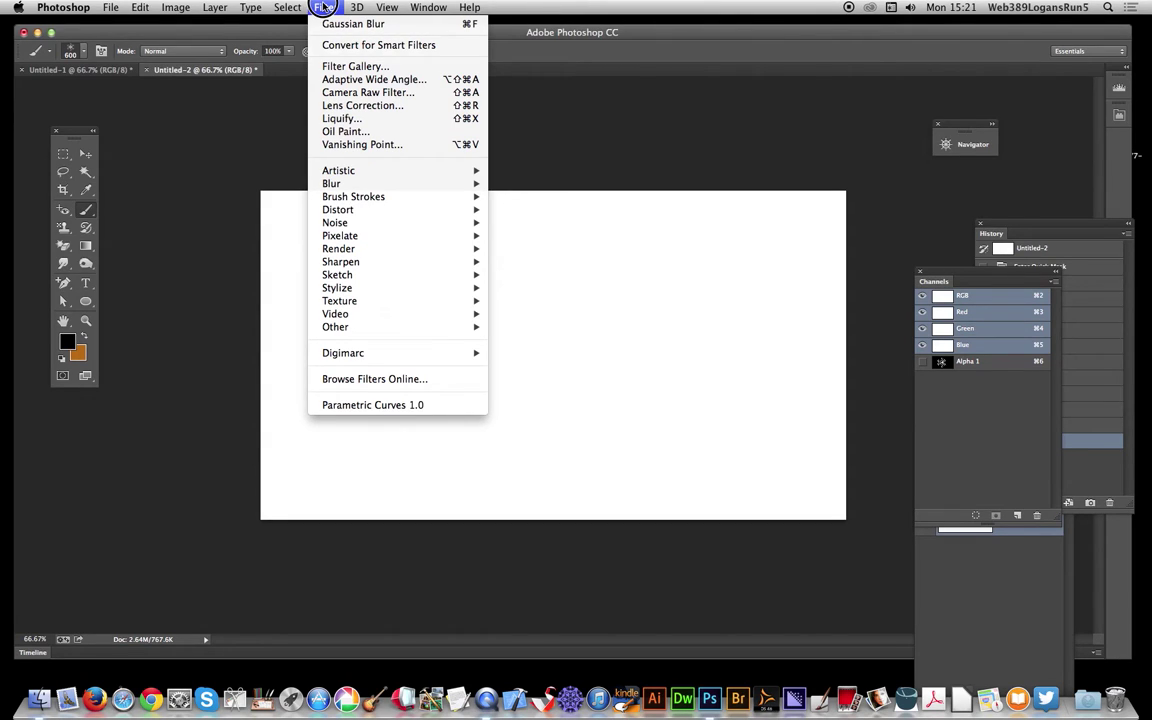
Open Lighting Effects and keep the Custom two-point-light setup after browsing presets
mouse_move(391, 248)
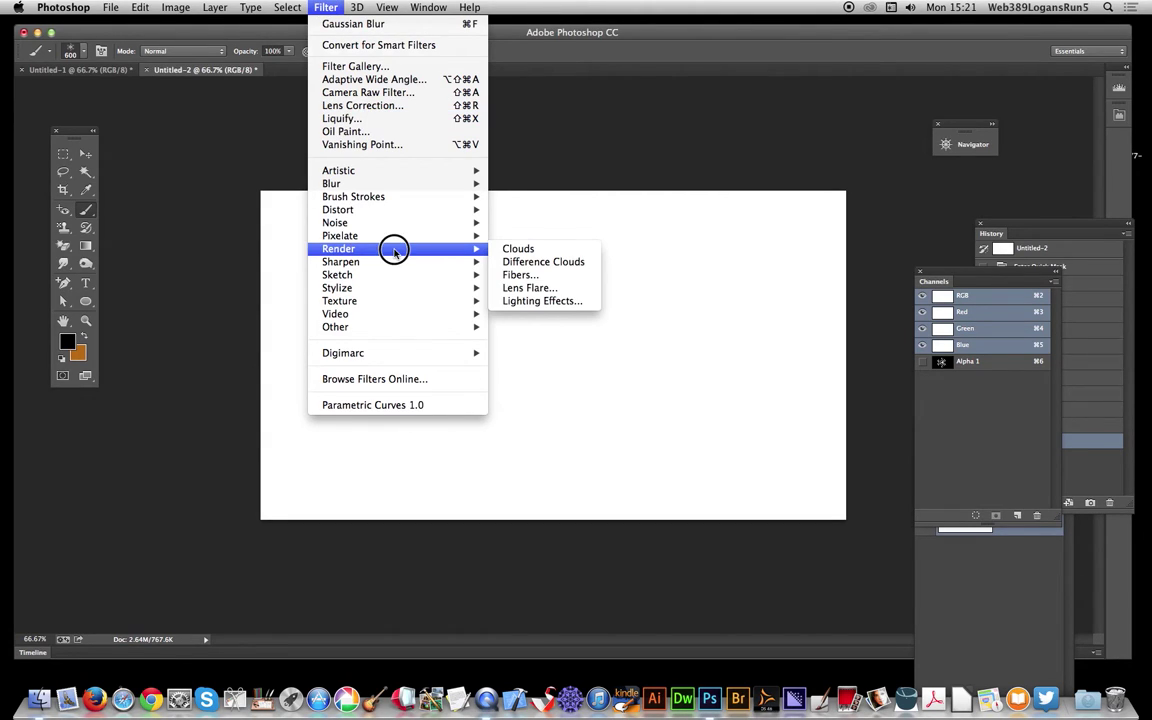
click(542, 301)
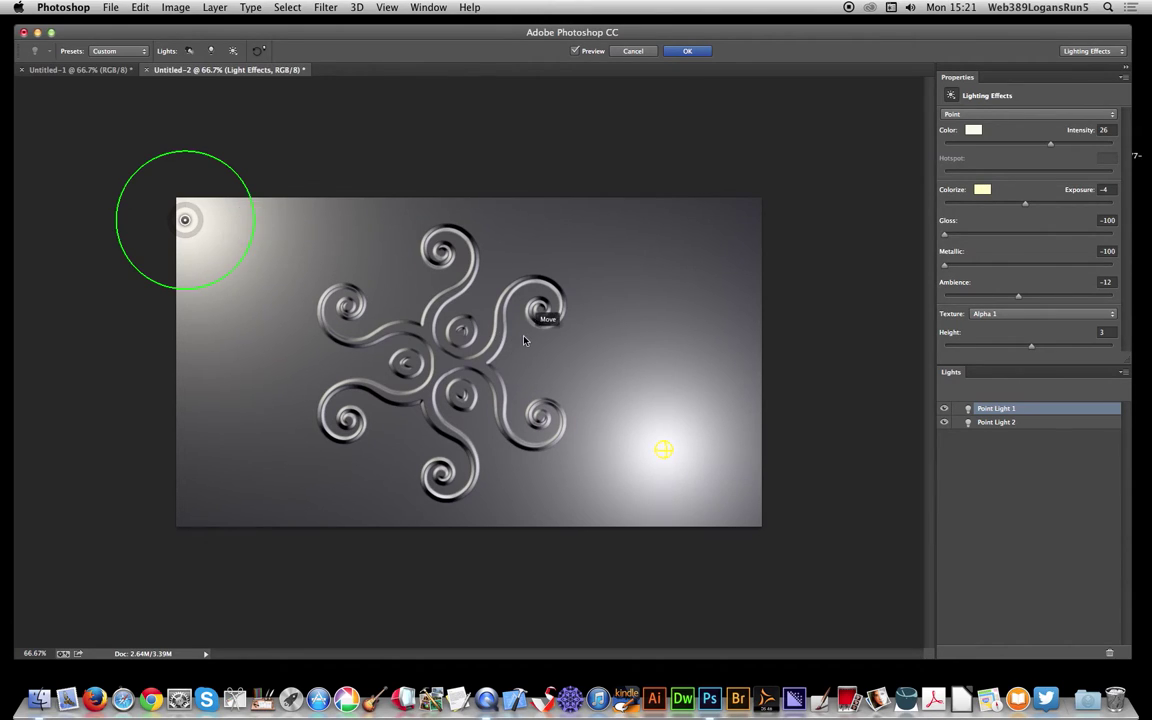
click(105, 51)
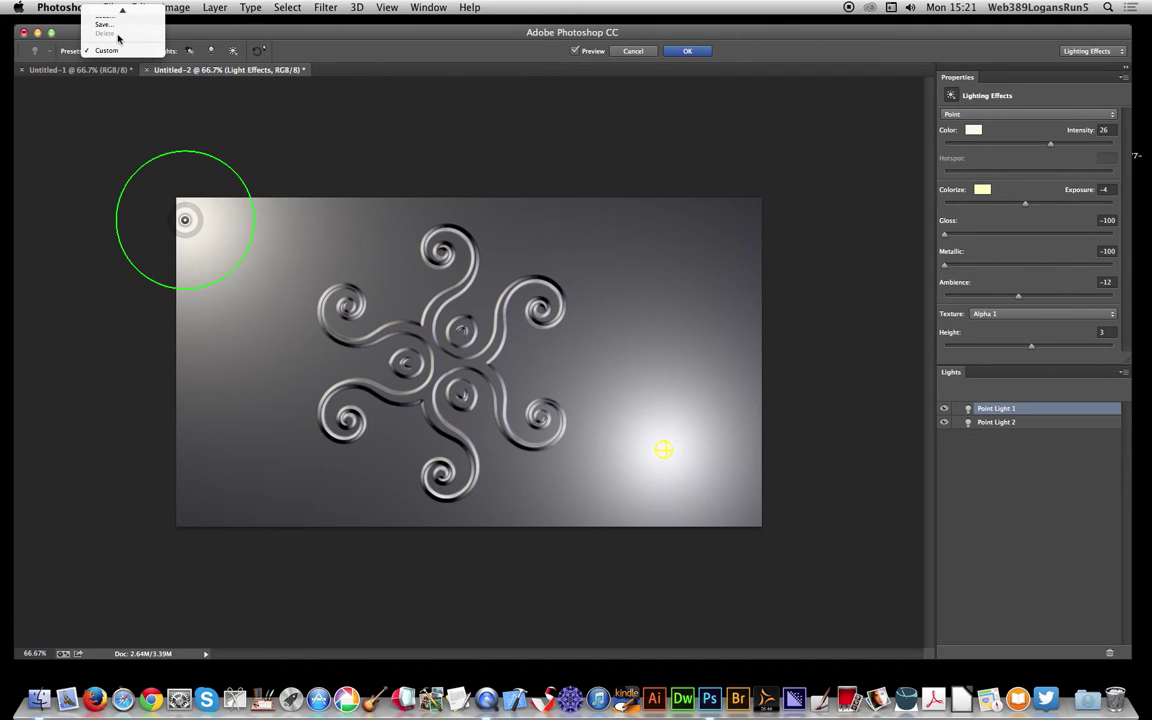
scroll(118, 38, up, 5)
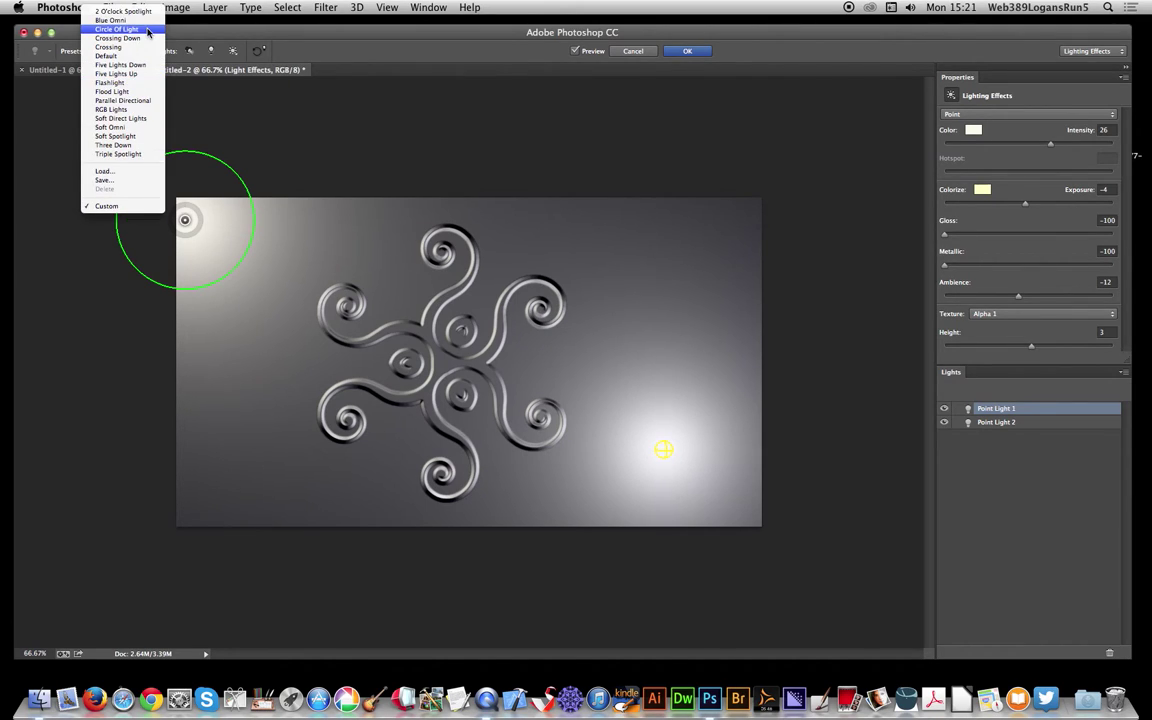
click(331, 40)
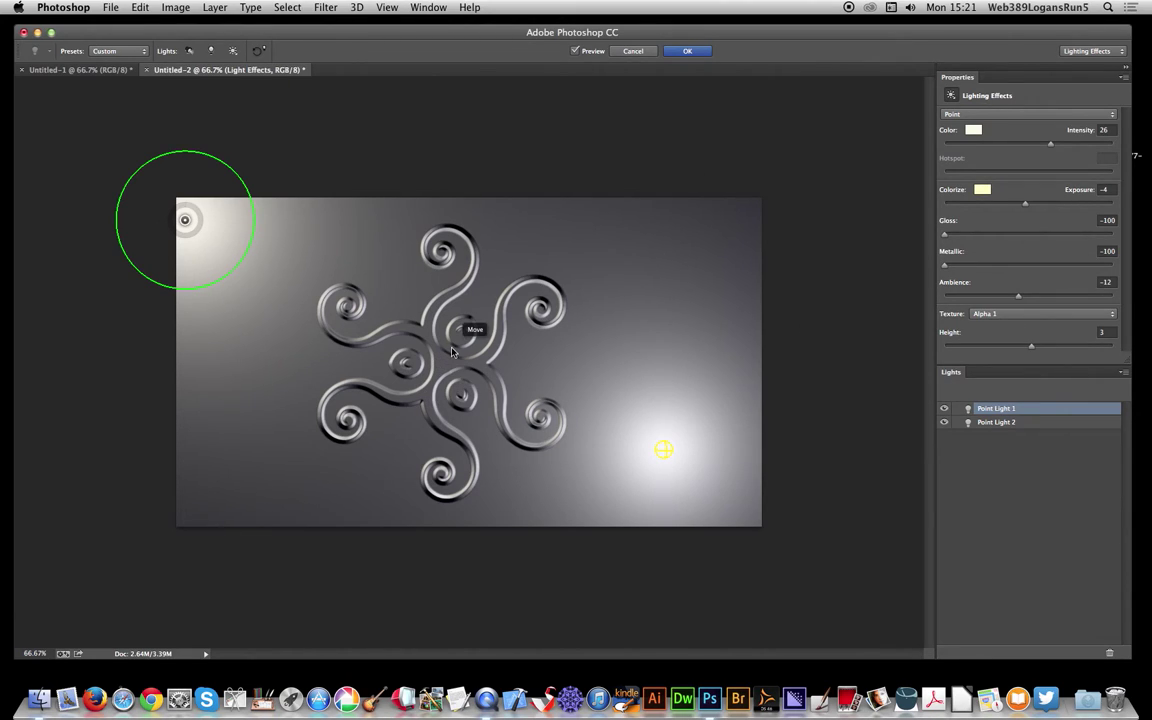
Keep Alpha 1 as the texture, lower Height to about 24, and apply Lighting Effects
click(995, 314)
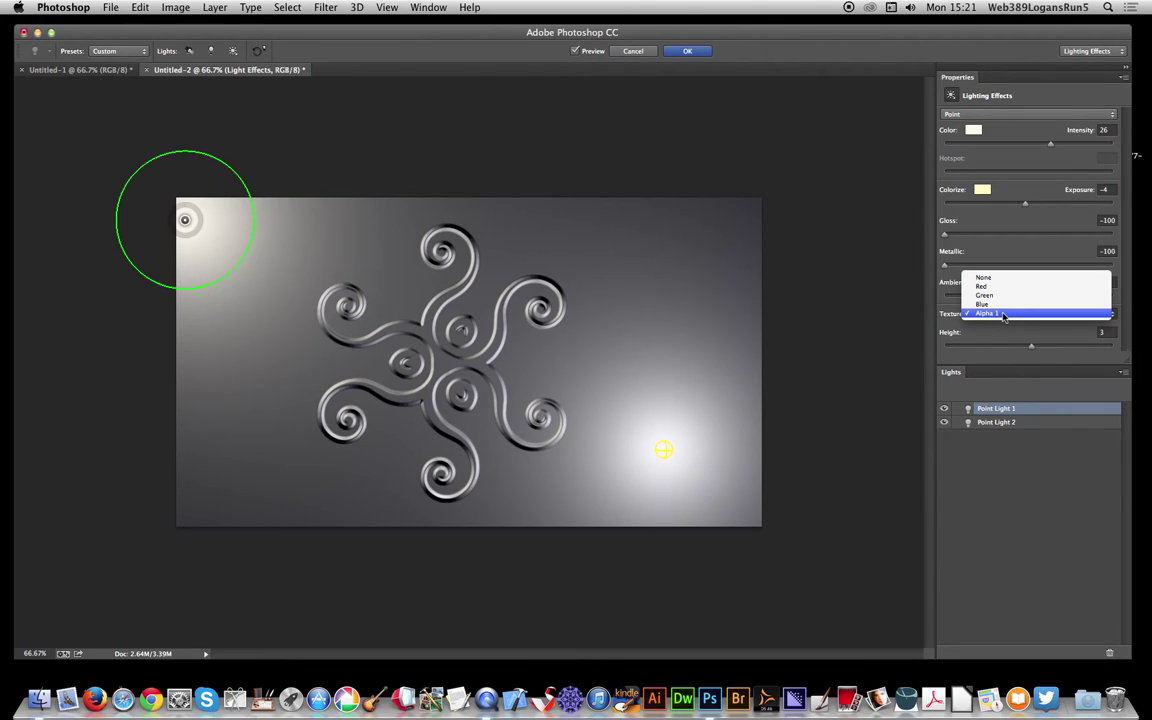
click(1003, 316)
drag(1033, 349, 1067, 349)
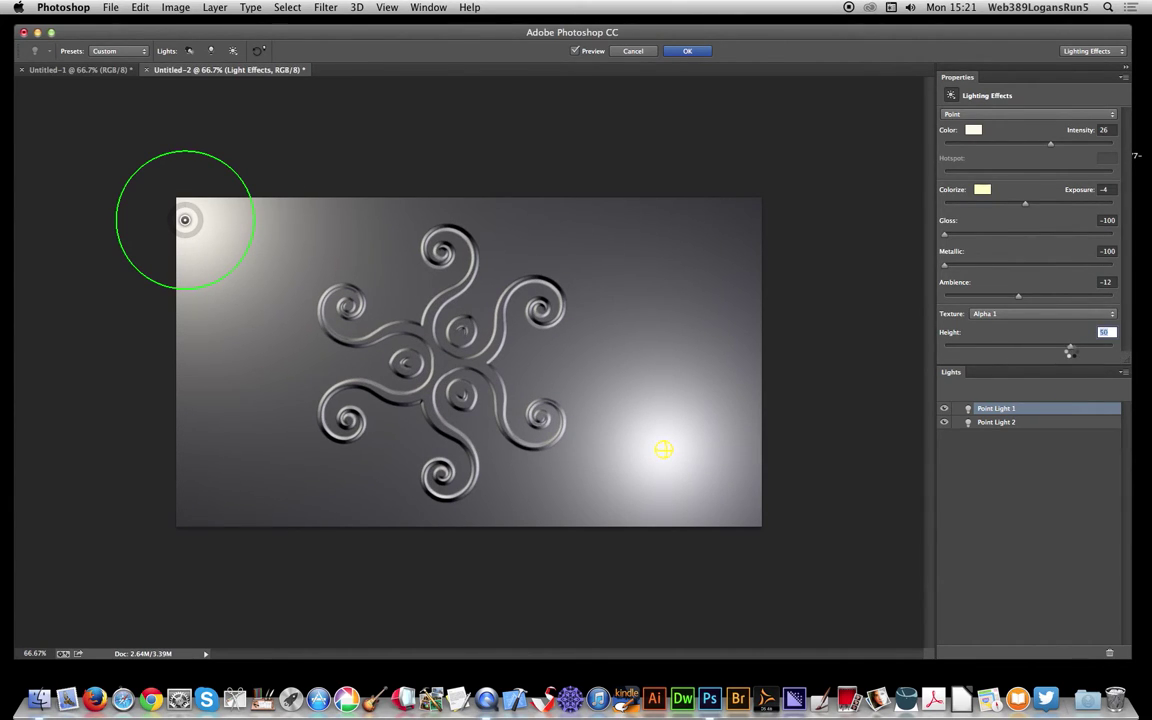
drag(1071, 353, 1058, 351)
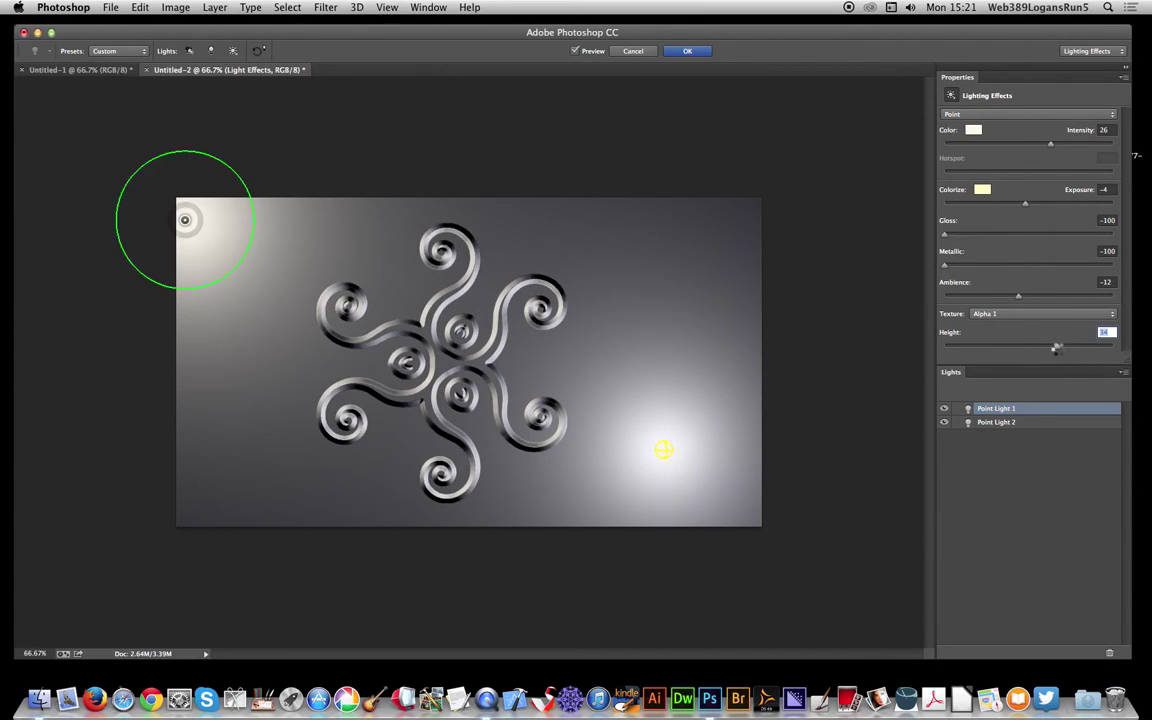
drag(1058, 349, 1049, 347)
click(696, 52)
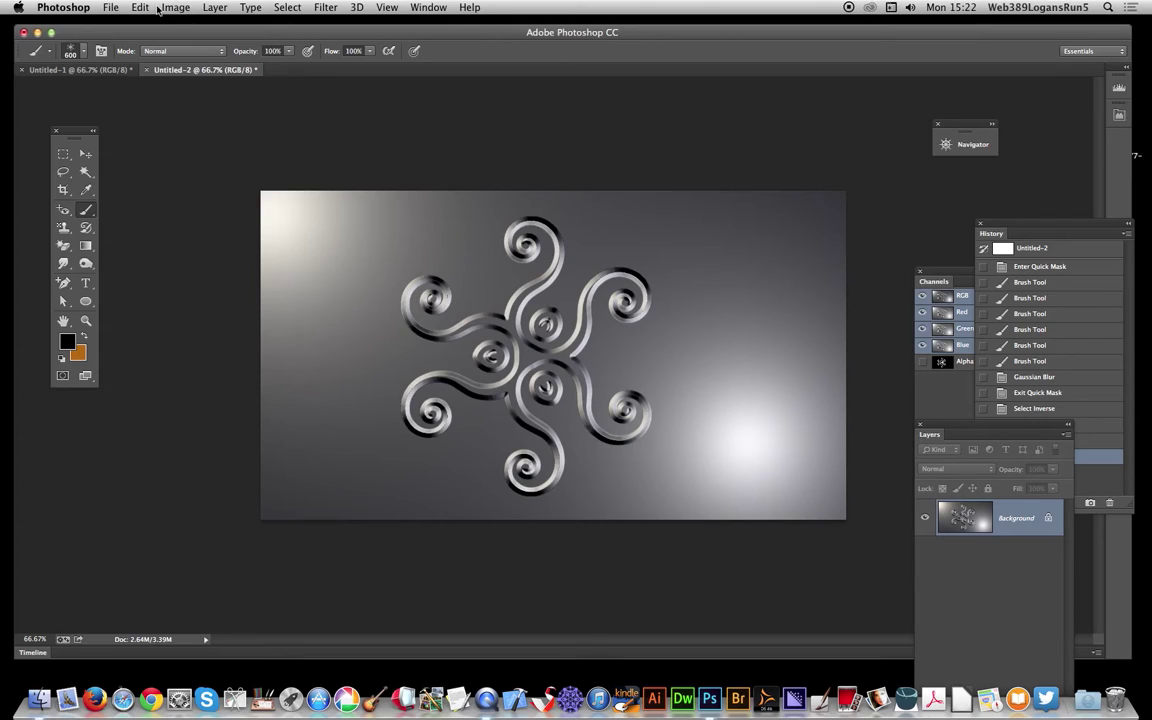
Apply a wavy multi-point Curves adjustment with the top endpoint lowered to 157
click(176, 8)
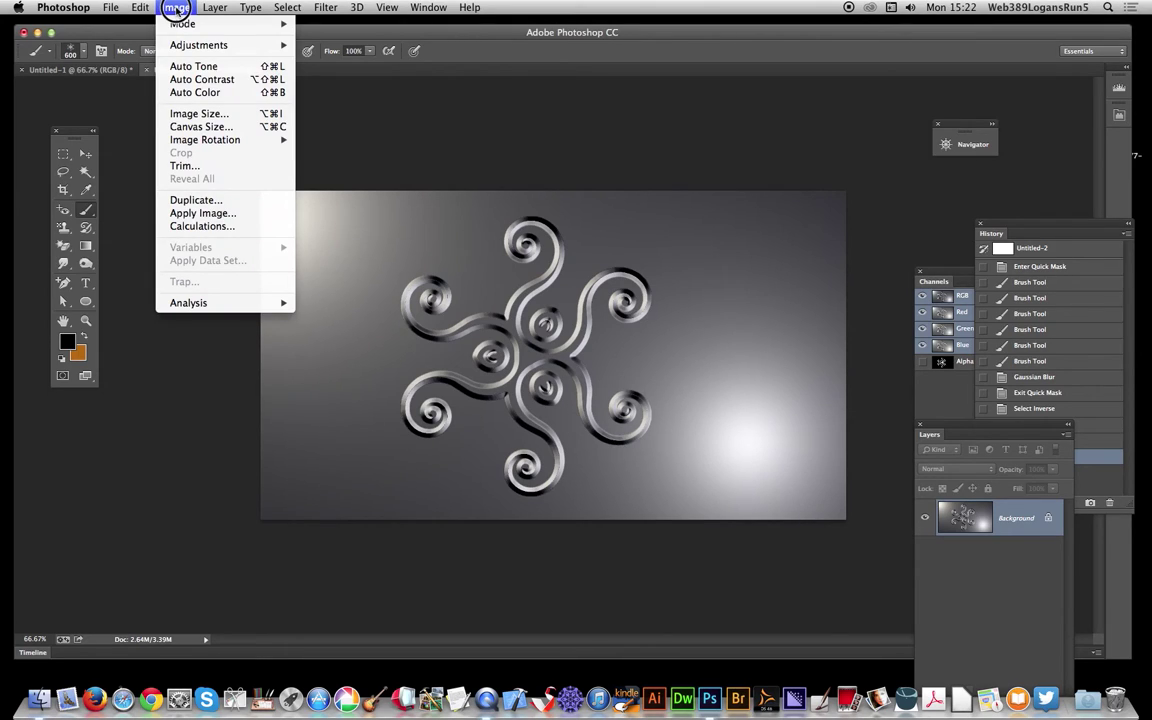
mouse_move(177, 44)
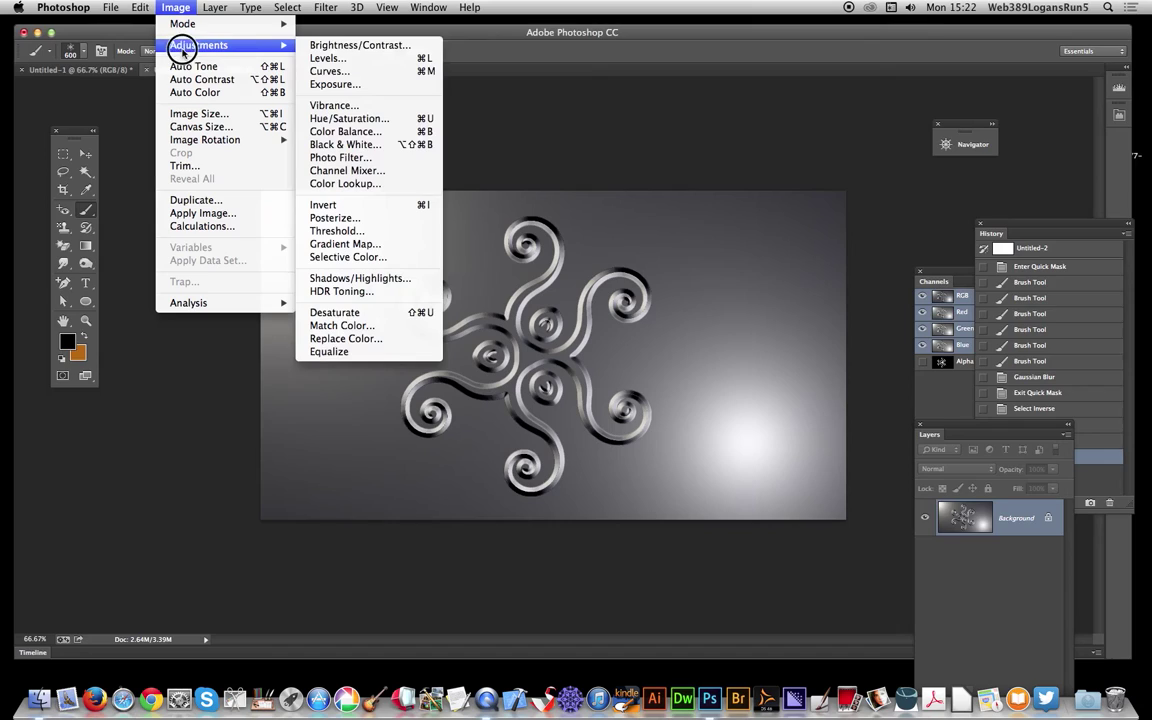
click(369, 76)
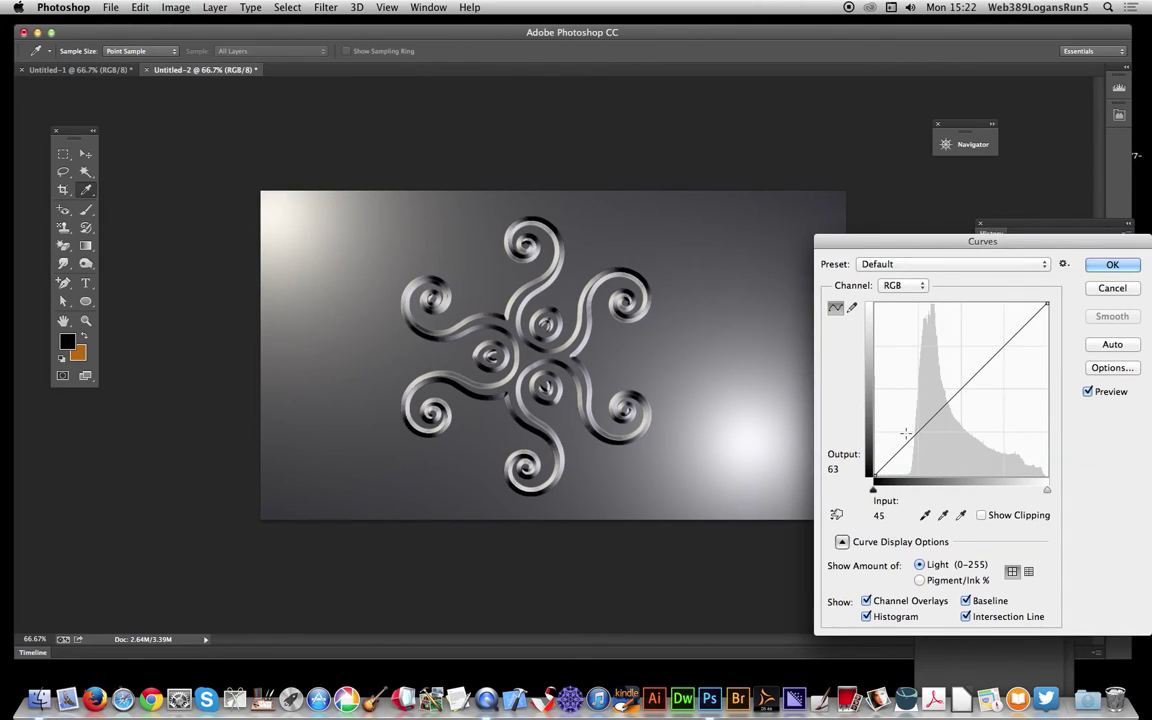
drag(894, 452, 894, 425)
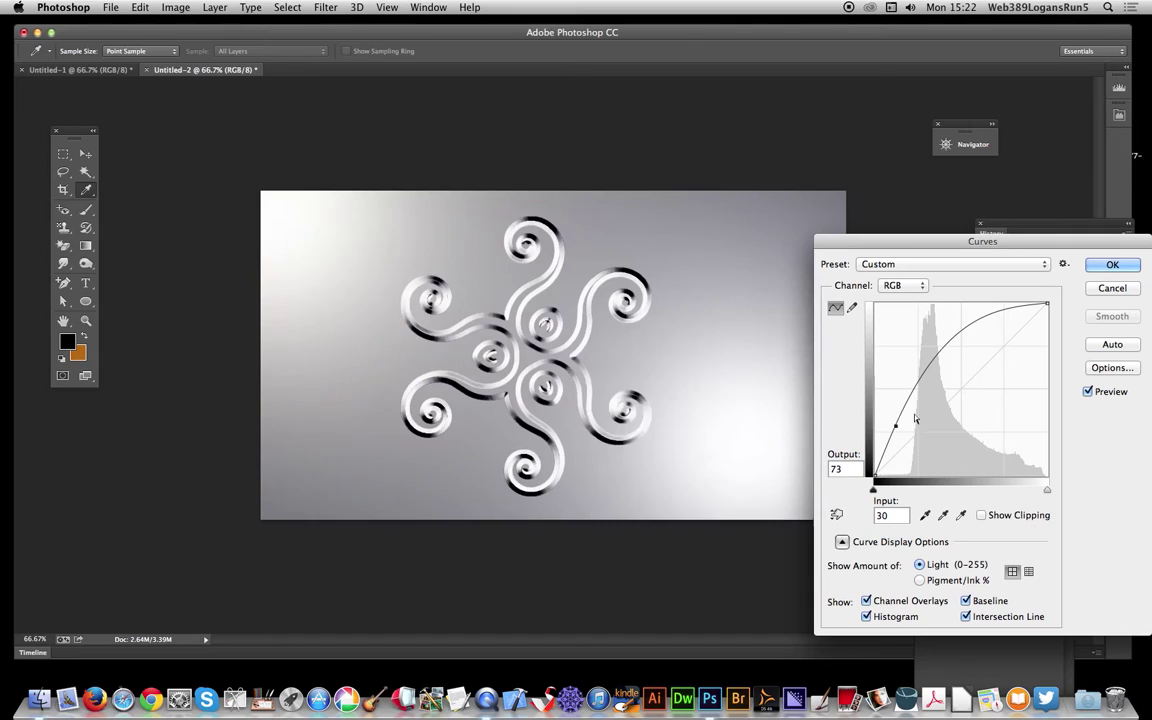
drag(954, 344, 946, 449)
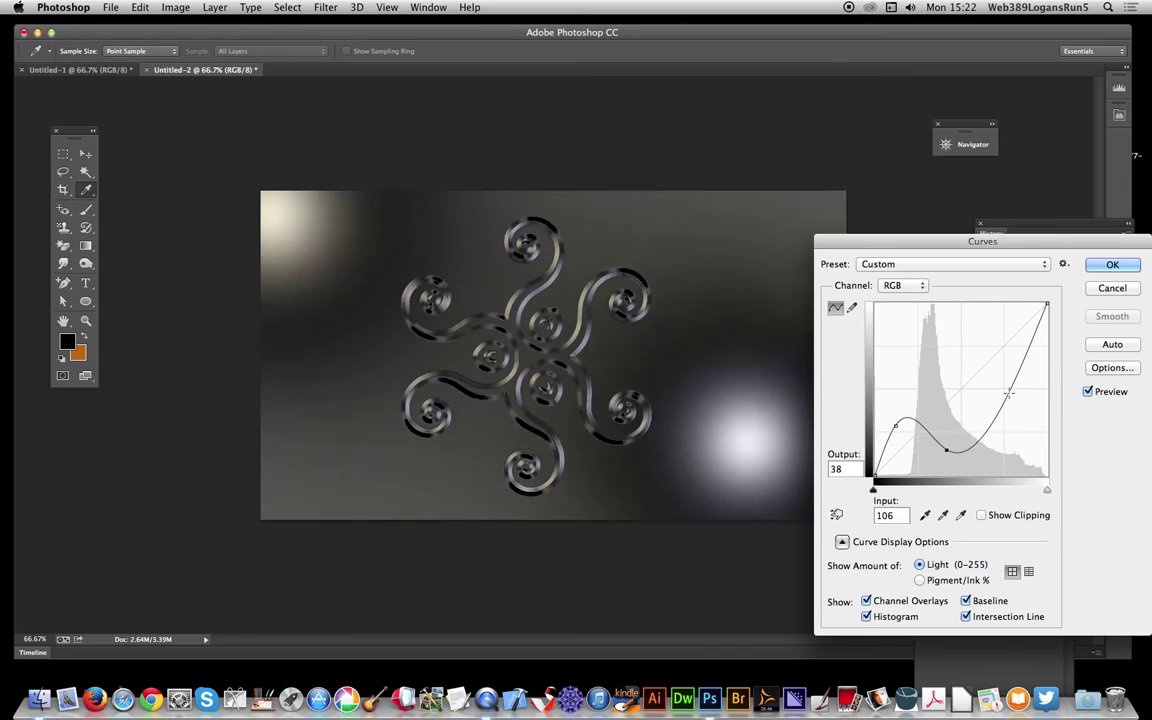
mouse_move(1009, 393)
mouse_down()
mouse_move(989, 384)
mouse_move(998, 372)
mouse_up()
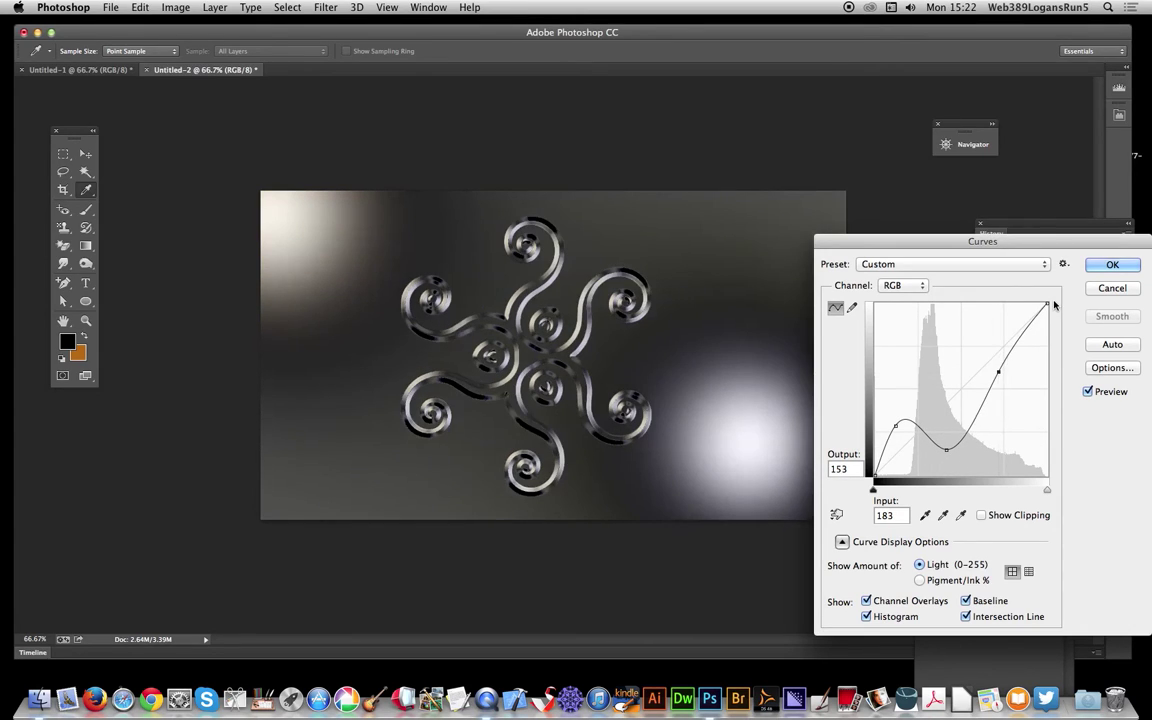
drag(1048, 303, 1047, 423)
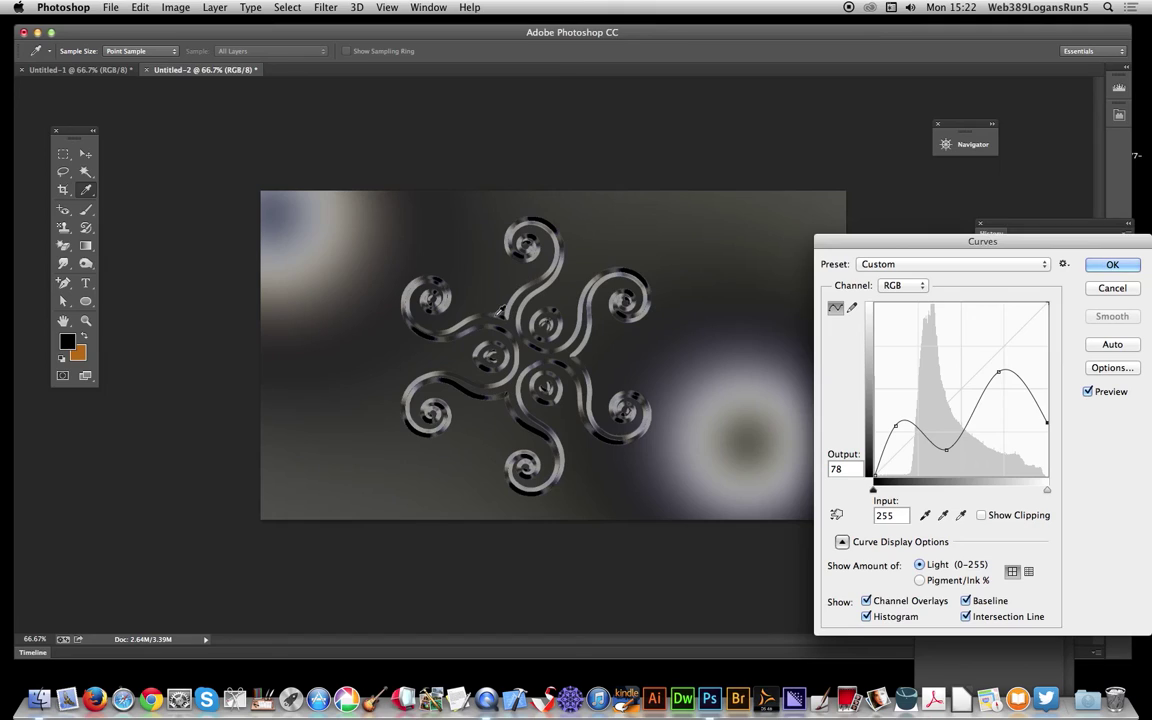
drag(947, 447, 1018, 416)
click(1018, 381)
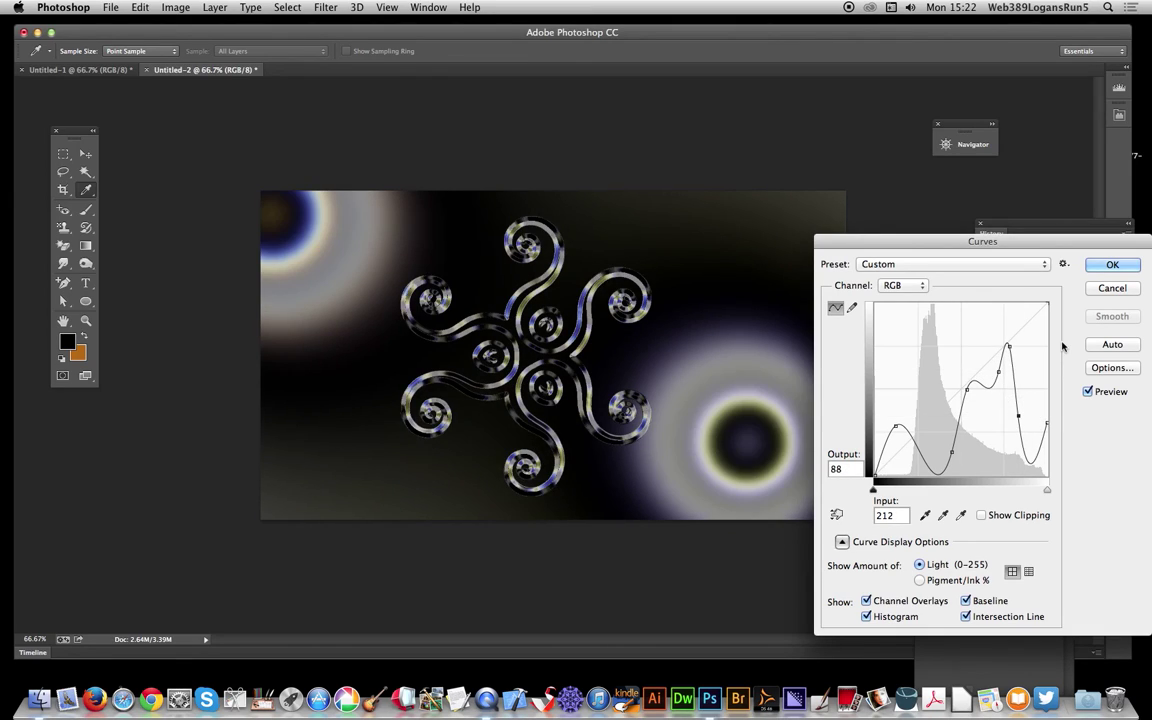
click(1113, 265)
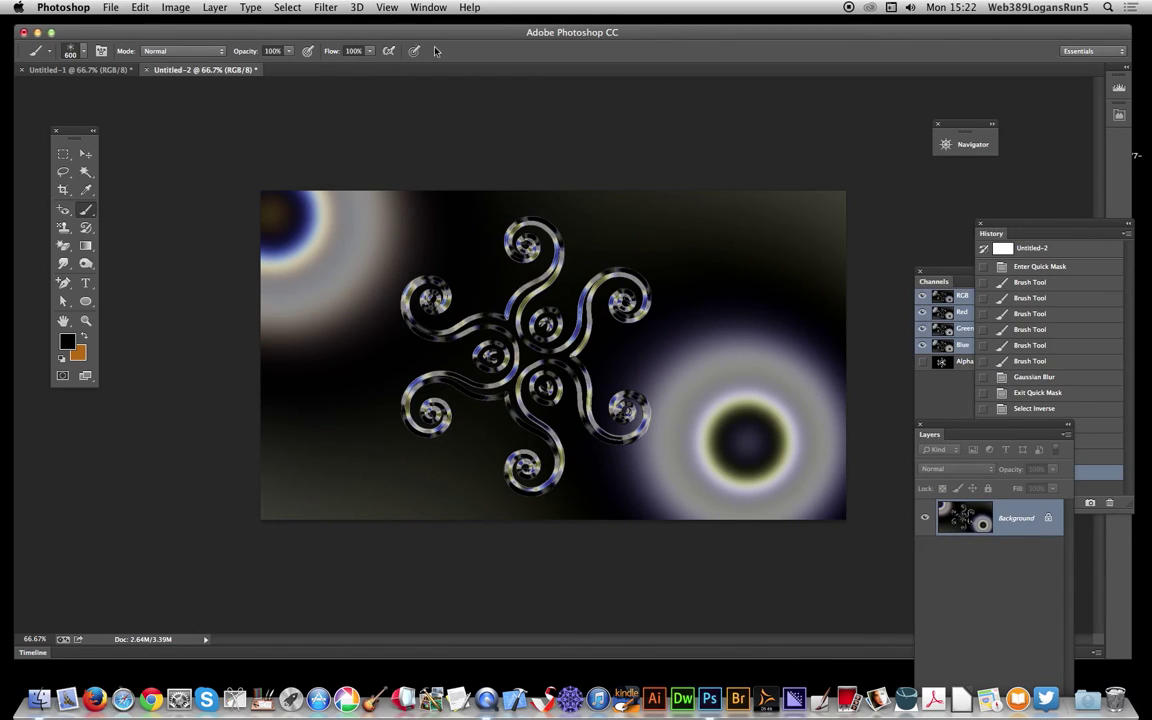